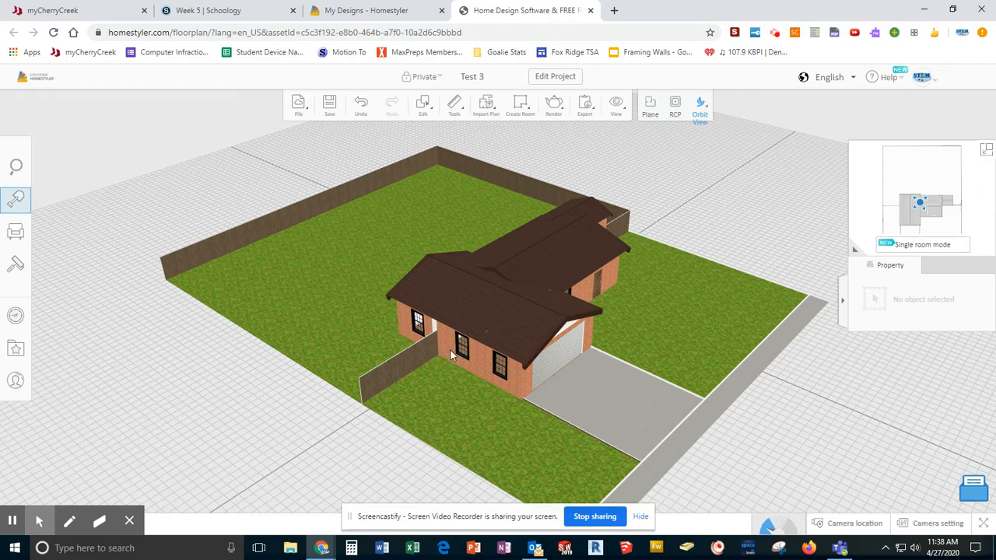
Sample the brick material from the house's exterior wall with the Material Brush and leave the tool without applying it
{"action": "left_click", "coordinate": [454, 103]}
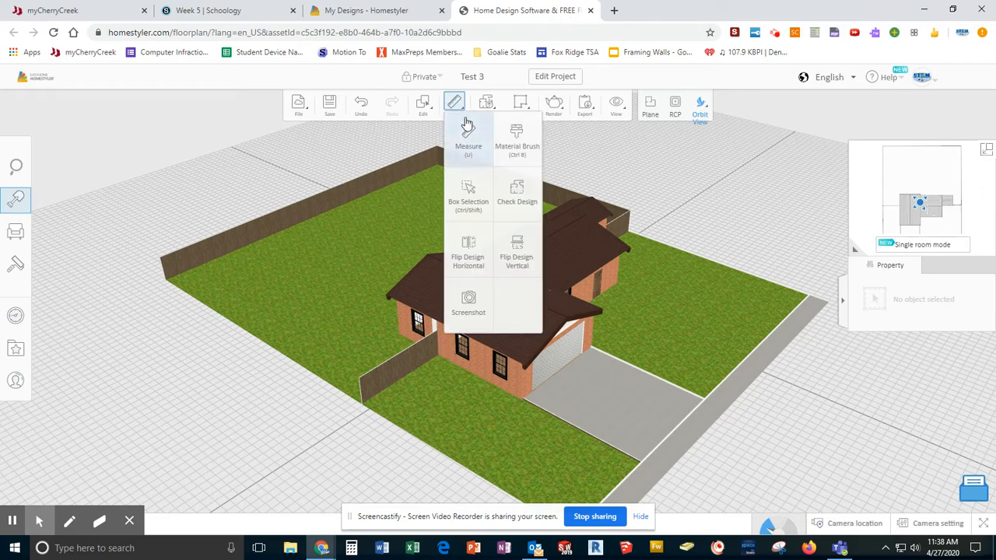
{"action": "left_click", "coordinate": [520, 146]}
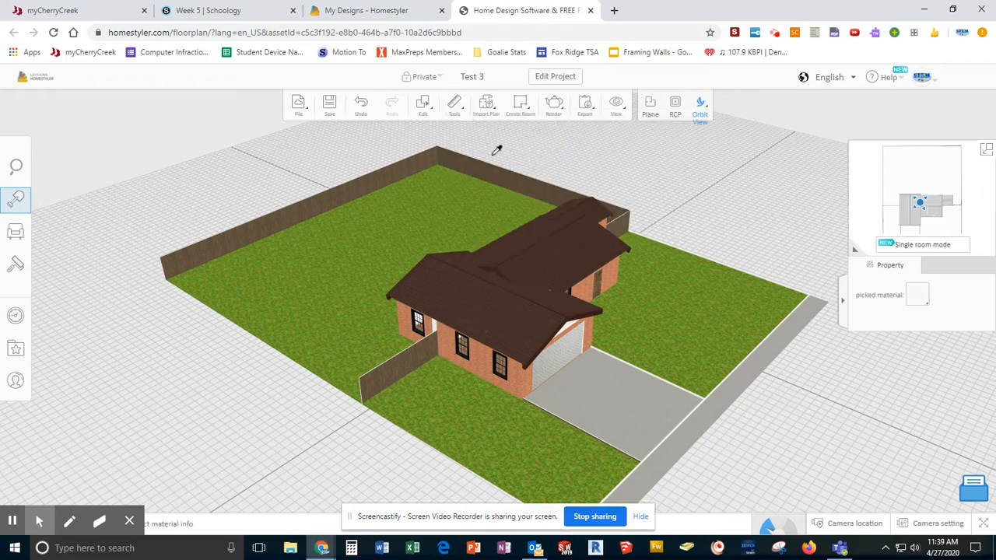
{"action": "left_click", "coordinate": [450, 339]}
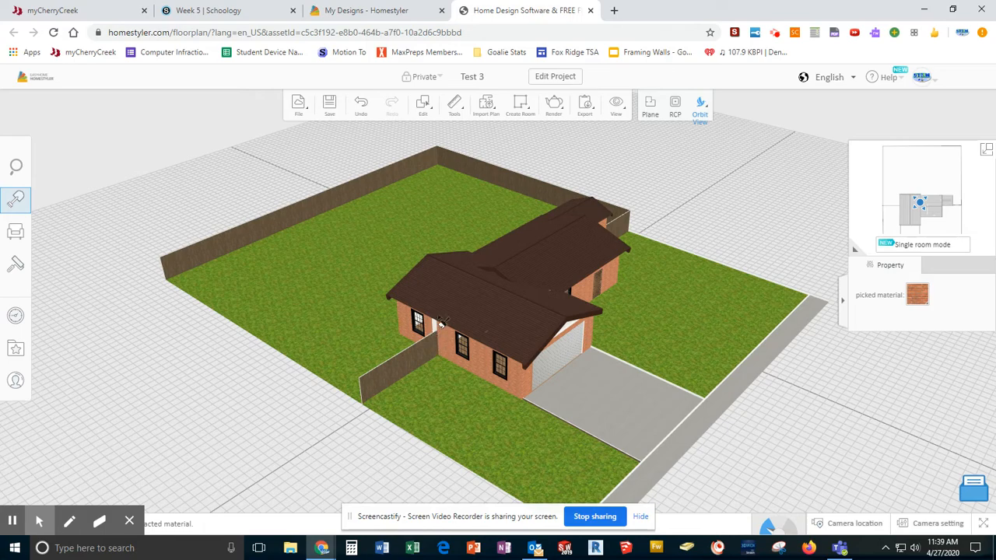
{"action": "scroll", "coordinate": [436, 330], "scroll_direction": "up", "scroll_amount": 2}
{"action": "scroll", "coordinate": [432, 326], "scroll_direction": "up", "scroll_amount": 3}
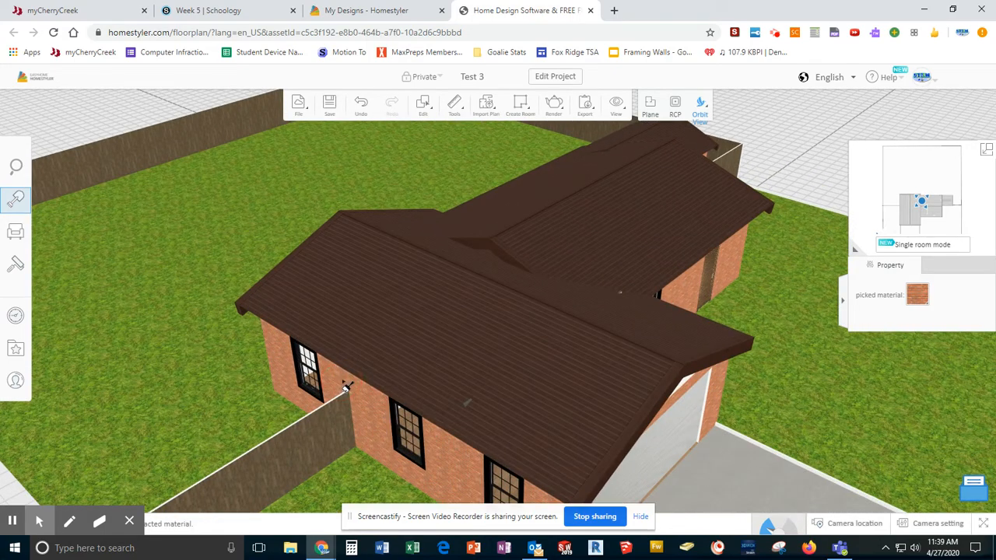
{"action": "scroll", "coordinate": [371, 428], "scroll_direction": "down", "scroll_amount": 5}
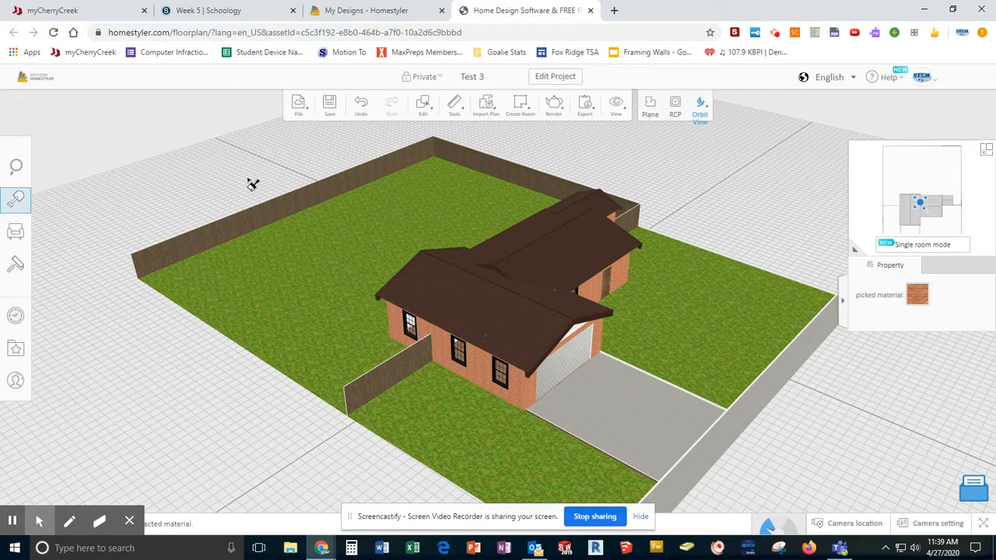
{"action": "key", "text": "Escape"}
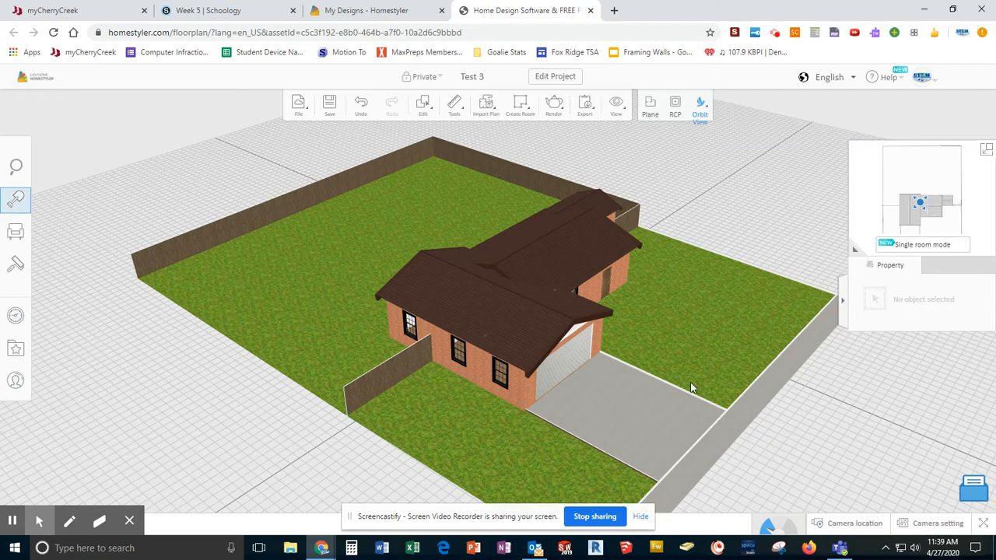
Switch to the 3D first-person view and place the camera on the front lawn facing the garage and front door
{"action": "left_click_drag", "start_coordinate": [692, 389], "coordinate": [533, 356]}
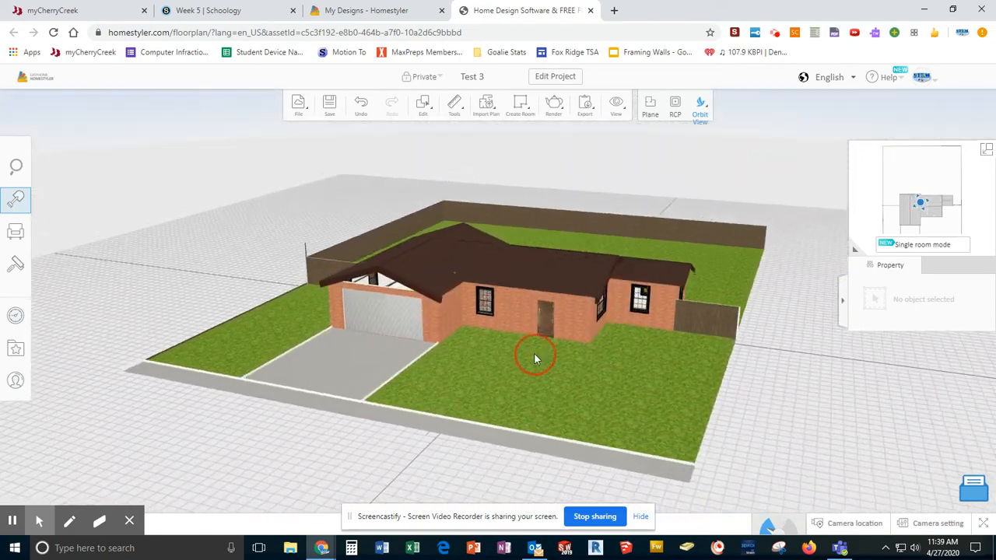
{"action": "scroll", "coordinate": [506, 332], "scroll_direction": "up", "scroll_amount": 2}
{"action": "scroll", "coordinate": [506, 332], "scroll_direction": "up", "scroll_amount": 2}
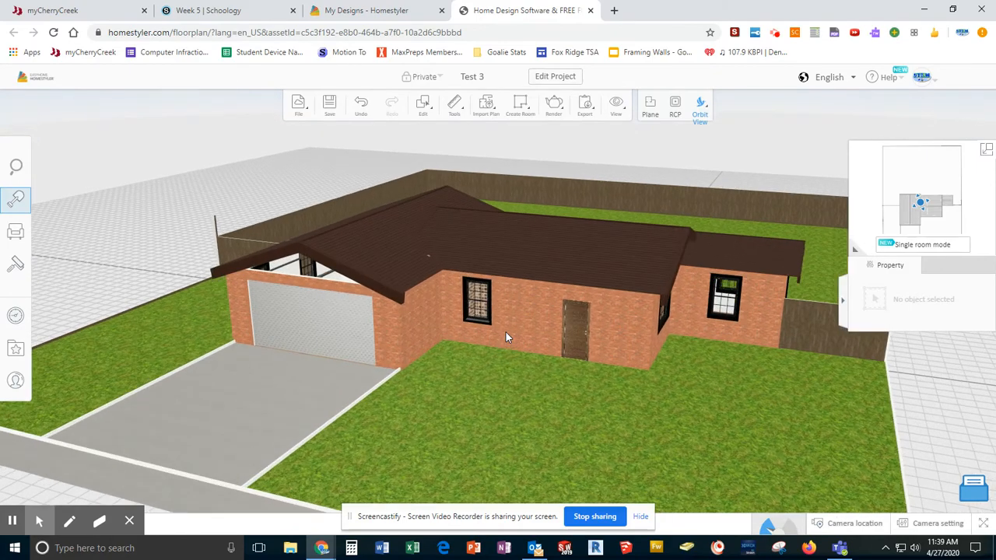
{"action": "left_click_drag", "start_coordinate": [506, 332], "coordinate": [483, 352]}
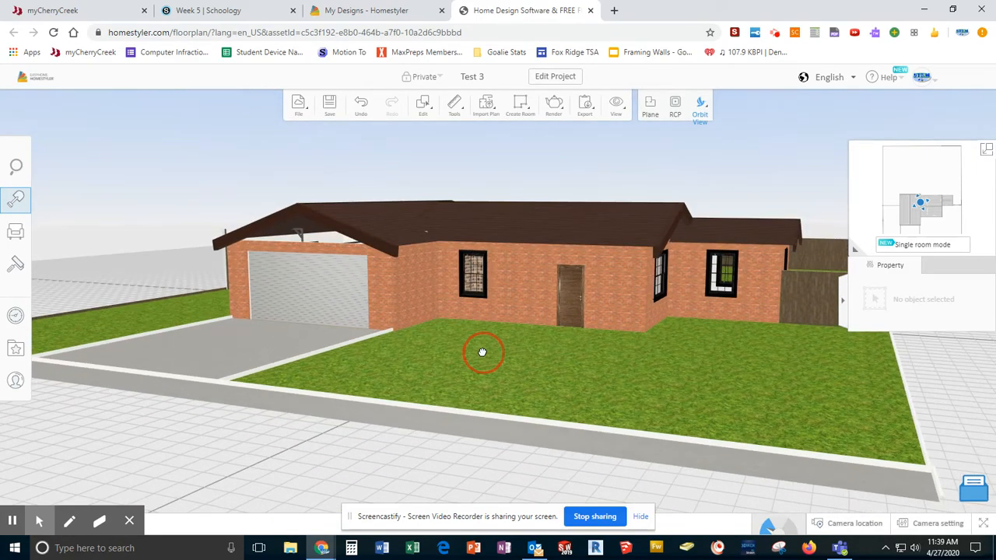
{"action": "mouse_move", "coordinate": [700, 110]}
{"action": "left_click", "coordinate": [700, 137]}
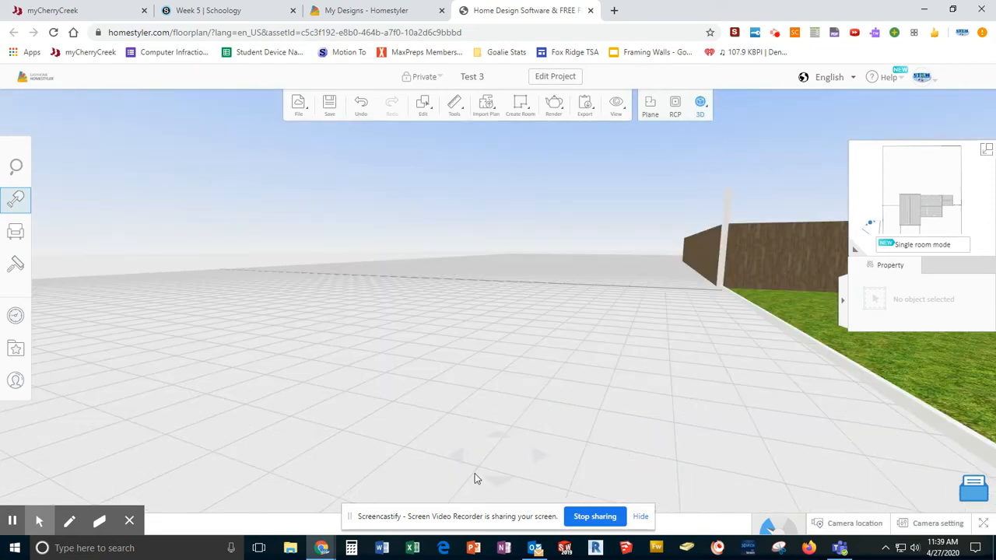
{"action": "left_click_drag", "start_coordinate": [536, 462], "coordinate": [500, 479]}
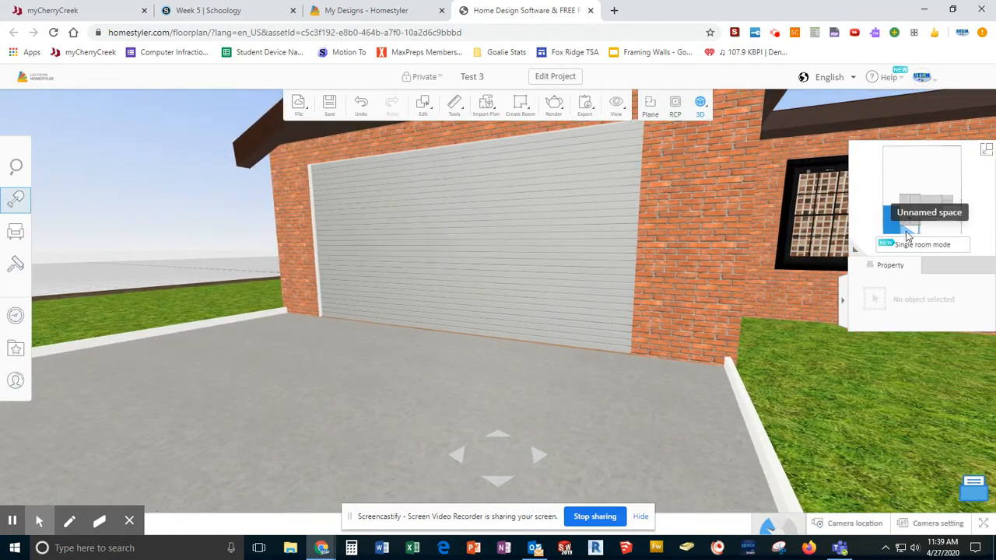
{"action": "mouse_move", "coordinate": [919, 232]}
{"action": "left_mouse_down"}
{"action": "mouse_move", "coordinate": [915, 220]}
{"action": "mouse_move", "coordinate": [935, 227]}
{"action": "left_mouse_up"}
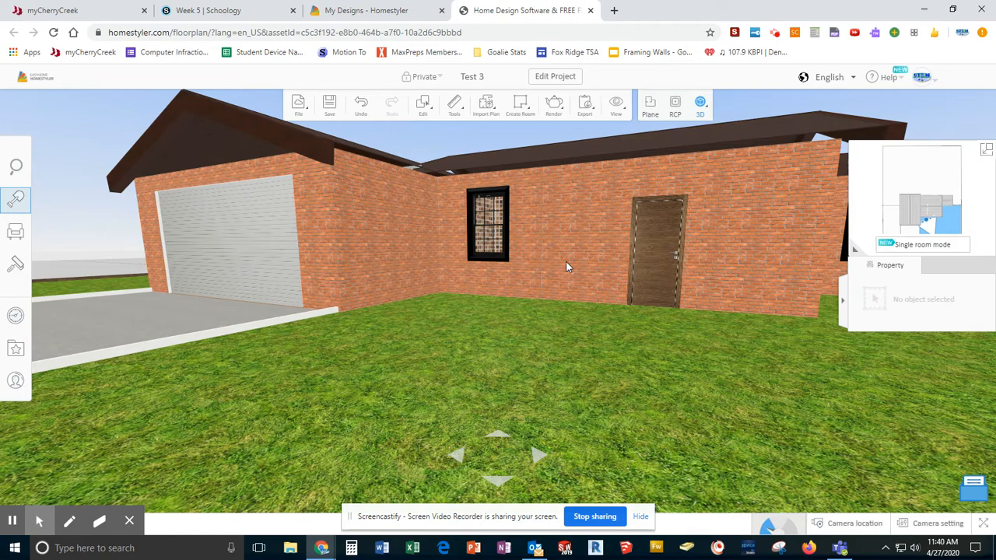
Render a normal 16:9 image of the house front at 800x450 with Nature interior lighting and the Green Grass environment
{"action": "mouse_move", "coordinate": [554, 105]}
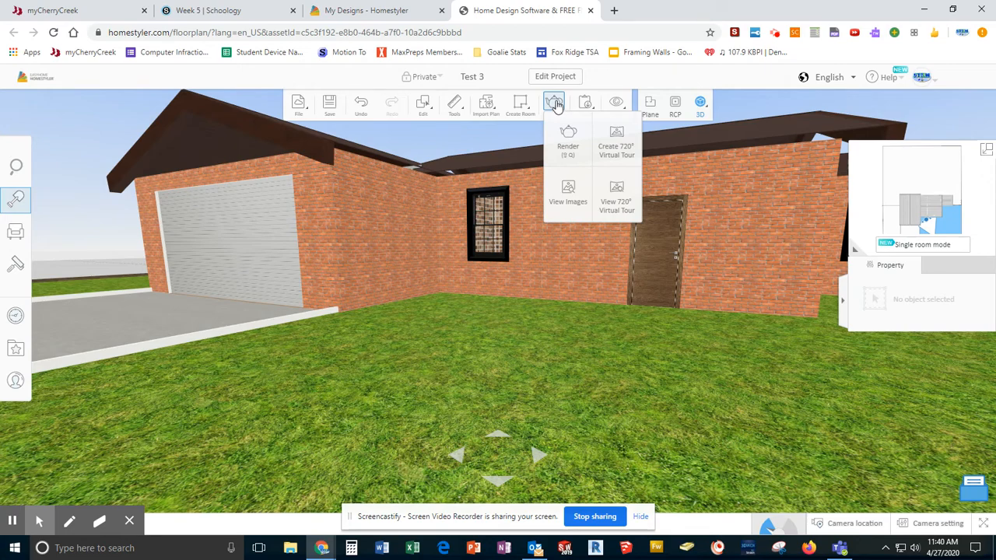
{"action": "left_click", "coordinate": [570, 140]}
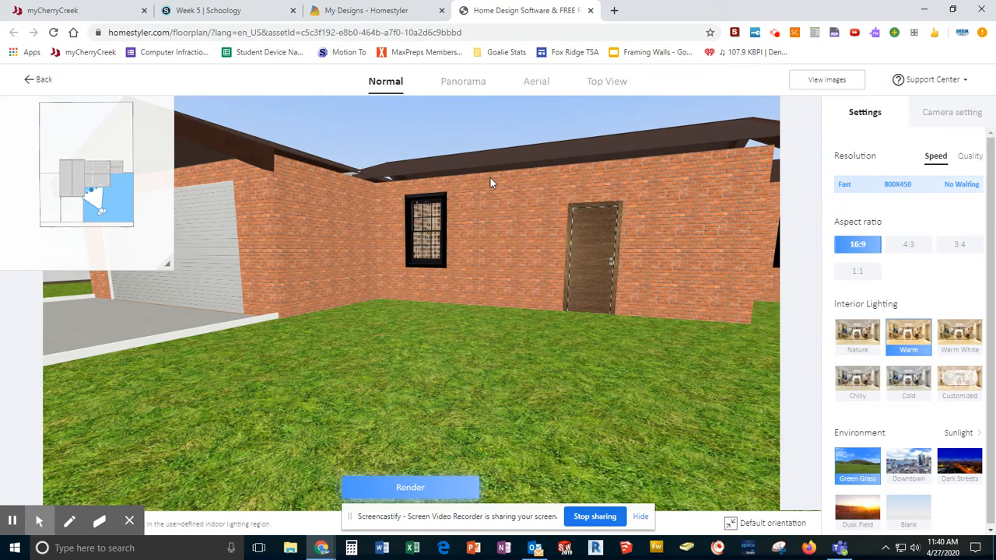
{"action": "left_click", "coordinate": [858, 335]}
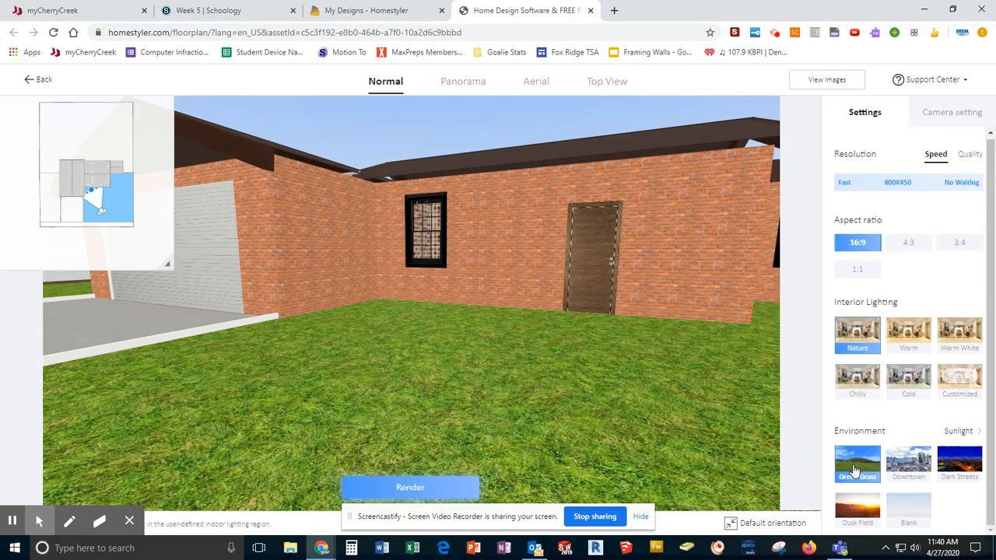
{"action": "left_click", "coordinate": [922, 463]}
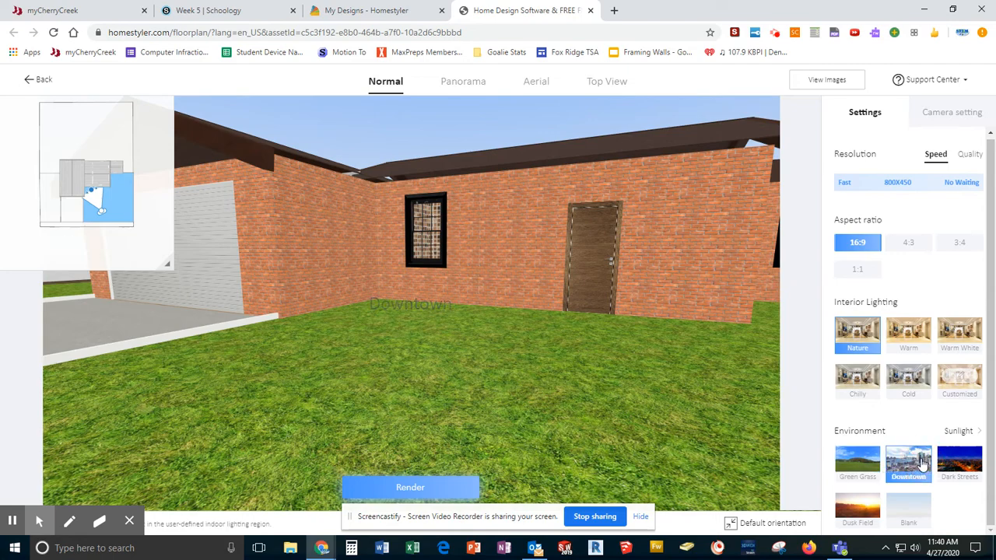
{"action": "left_click", "coordinate": [846, 471]}
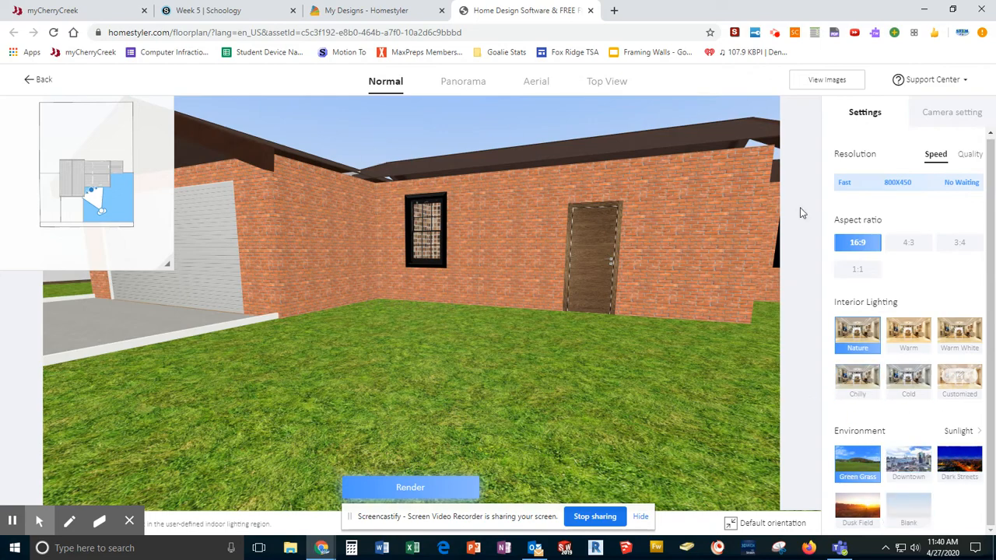
{"action": "left_click", "coordinate": [908, 243]}
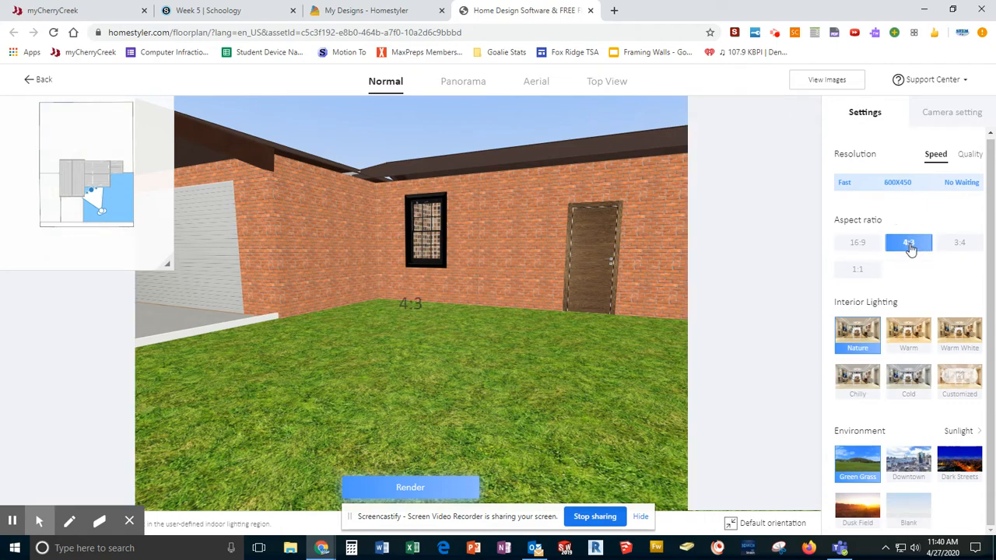
{"action": "left_click", "coordinate": [858, 243]}
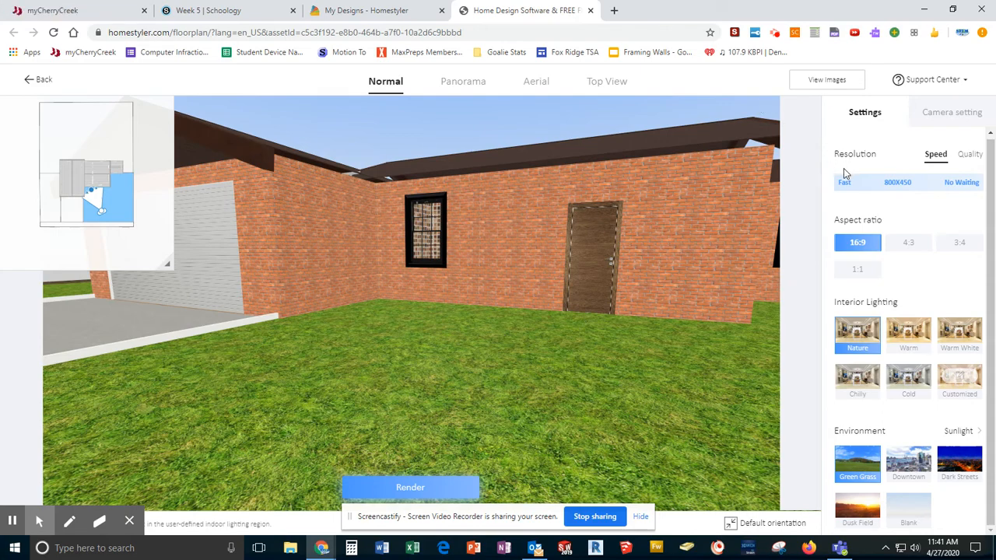
{"action": "left_click", "coordinate": [421, 489]}
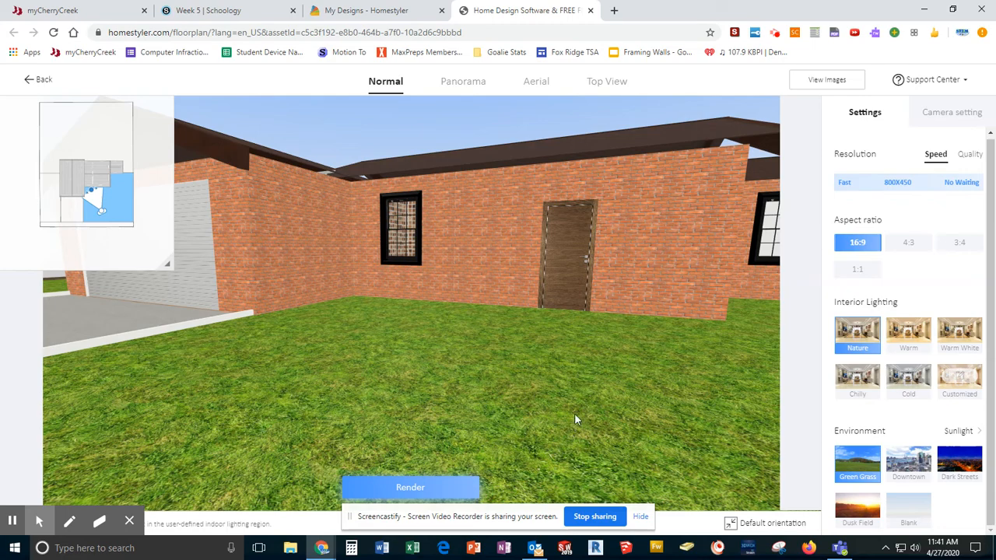
Check the submitted exterior render in the rendered images gallery and return to the render settings
{"action": "mouse_move", "coordinate": [575, 414]}
{"action": "left_mouse_down"}
{"action": "mouse_move", "coordinate": [511, 407]}
{"action": "mouse_move", "coordinate": [569, 401]}
{"action": "left_mouse_up"}
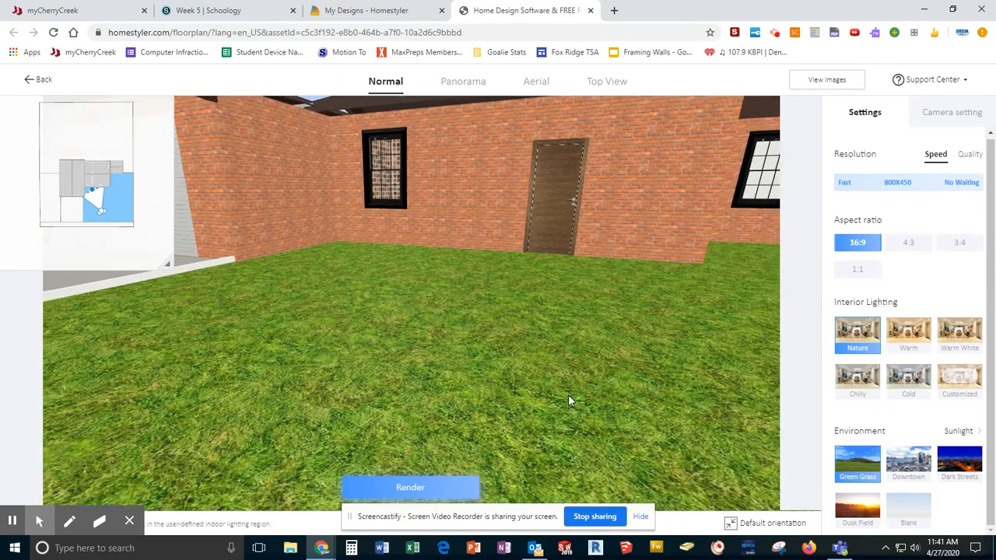
{"action": "left_click", "coordinate": [828, 80]}
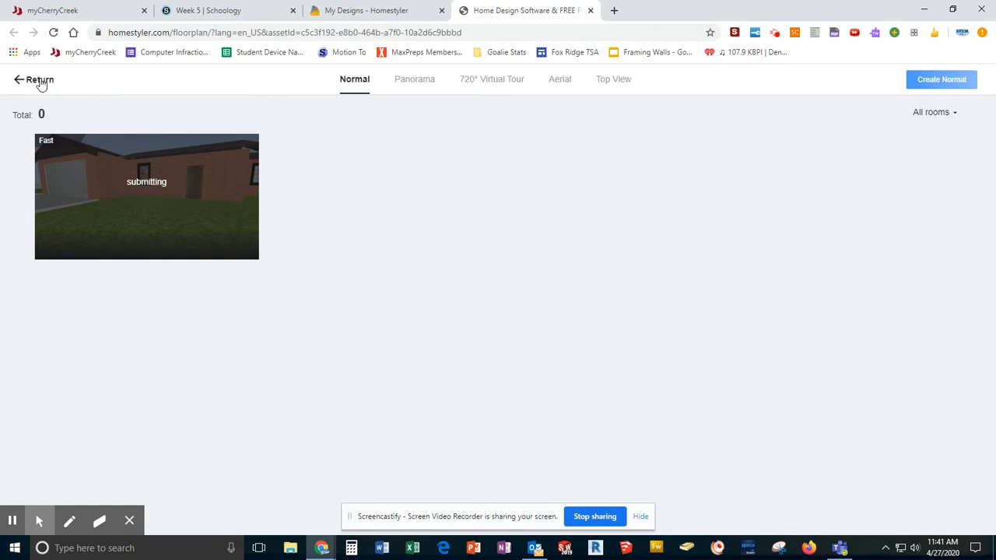
{"action": "left_click", "coordinate": [41, 81]}
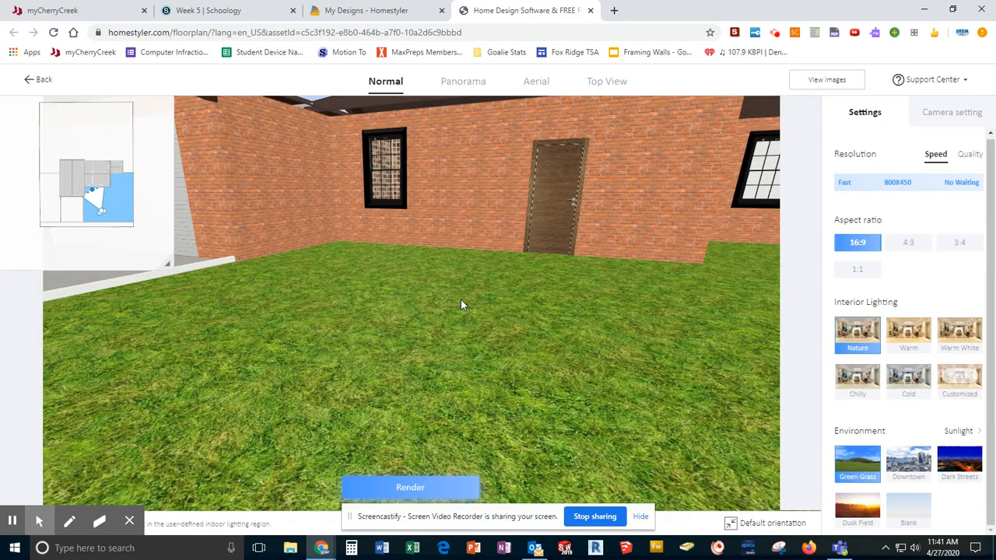
Move the camera into the living room facing the windows and render the view with Warm White interior lighting
{"action": "left_click", "coordinate": [308, 271]}
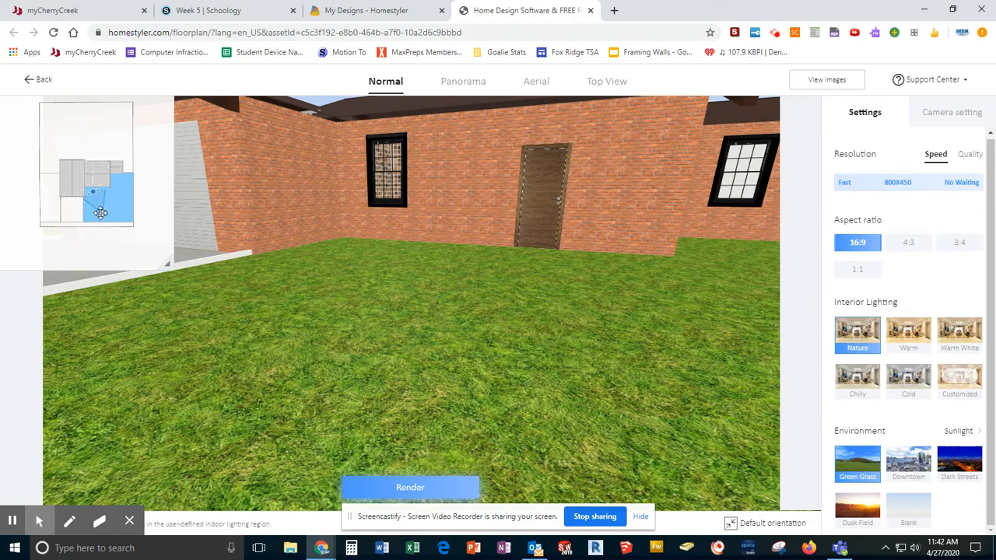
{"action": "left_click_drag", "start_coordinate": [100, 213], "coordinate": [99, 182]}
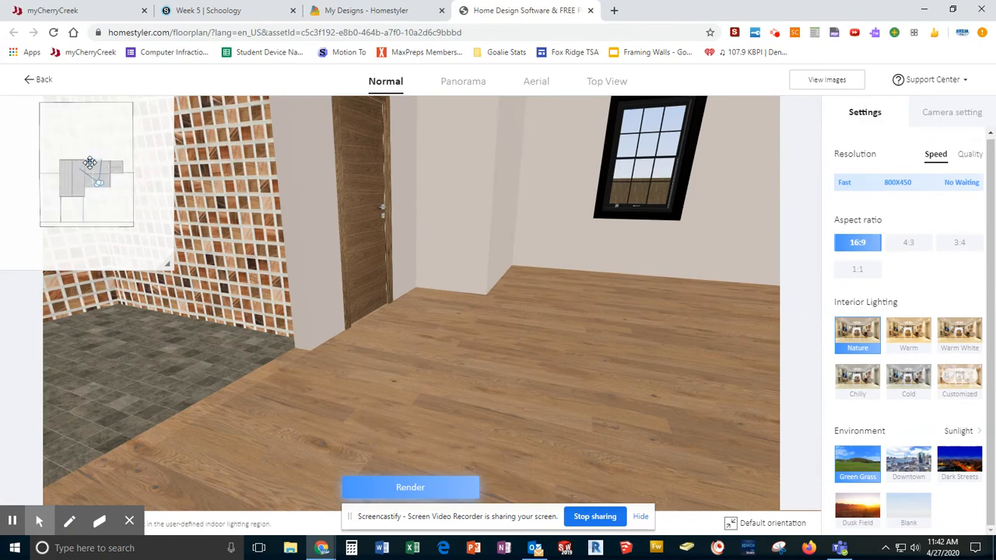
{"action": "mouse_move", "coordinate": [89, 160]}
{"action": "left_mouse_down"}
{"action": "mouse_move", "coordinate": [80, 166]}
{"action": "mouse_move", "coordinate": [124, 162]}
{"action": "mouse_move", "coordinate": [92, 183]}
{"action": "left_mouse_up"}
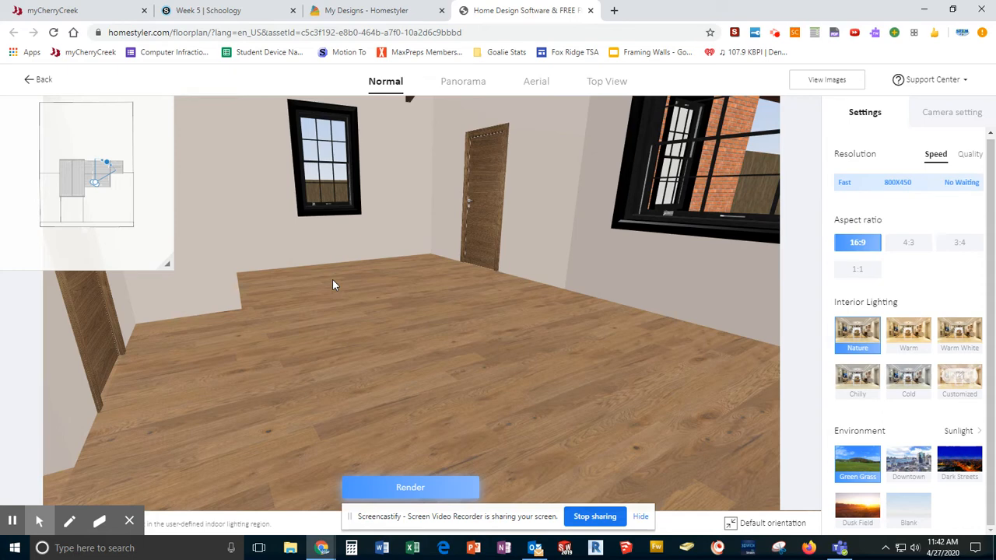
{"action": "left_click", "coordinate": [962, 334]}
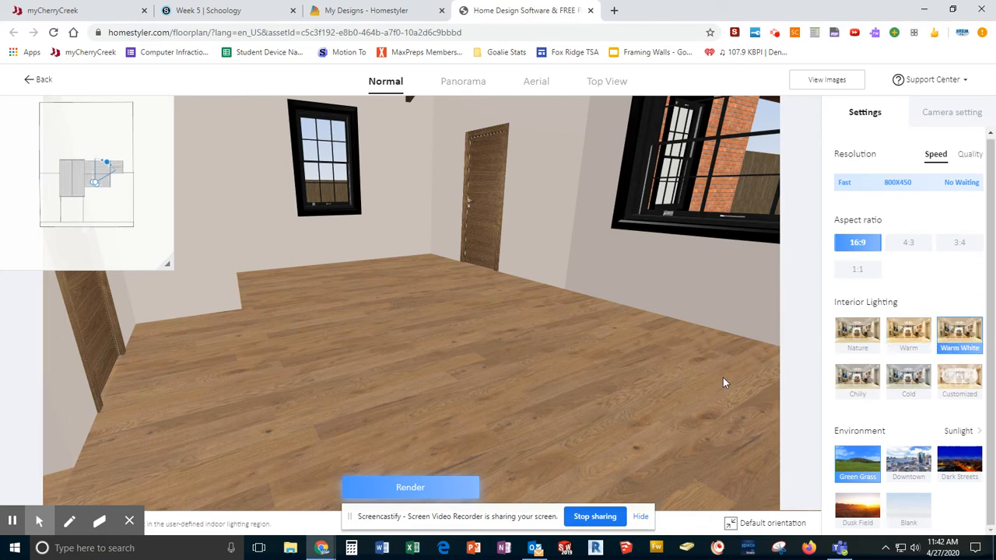
{"action": "left_click", "coordinate": [440, 487]}
View the exterior render of the house front in detail from the rendered images gallery
{"action": "left_click", "coordinate": [831, 80]}
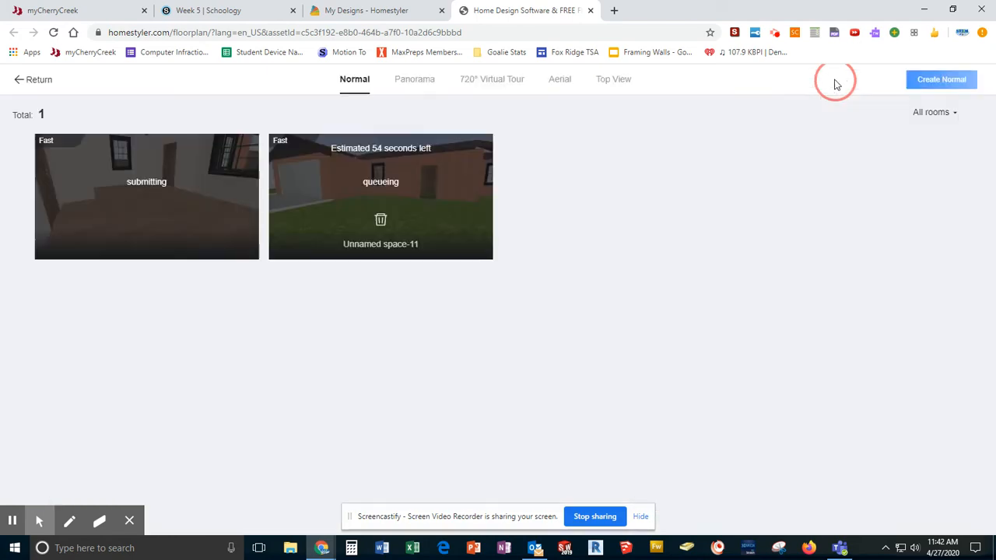
{"action": "mouse_move", "coordinate": [410, 195]}
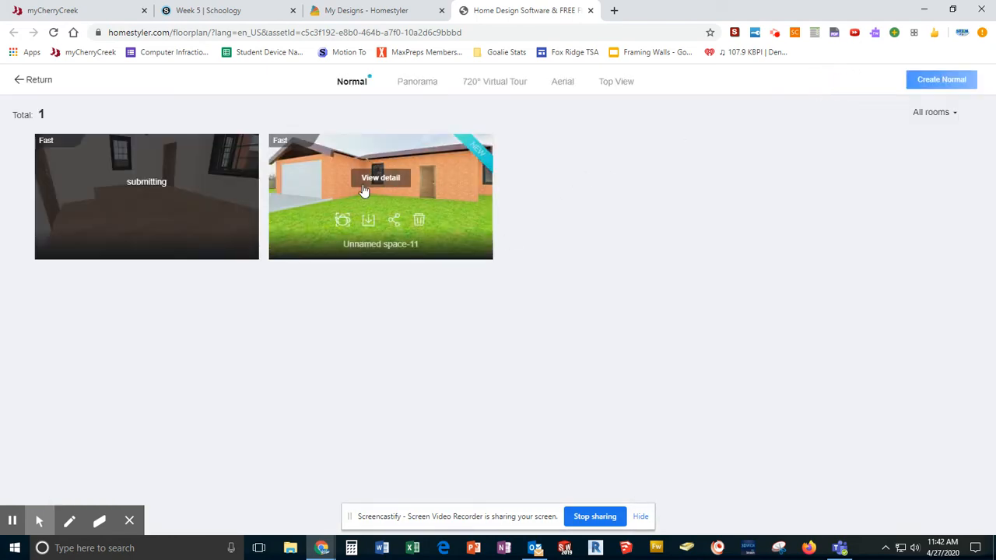
{"action": "left_click", "coordinate": [380, 178]}
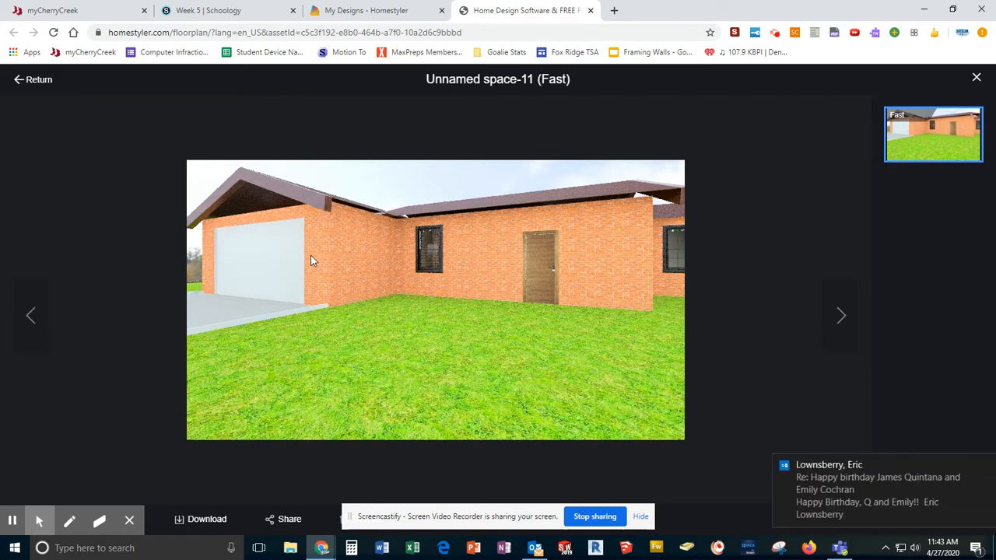
{"action": "left_click", "coordinate": [985, 465]}
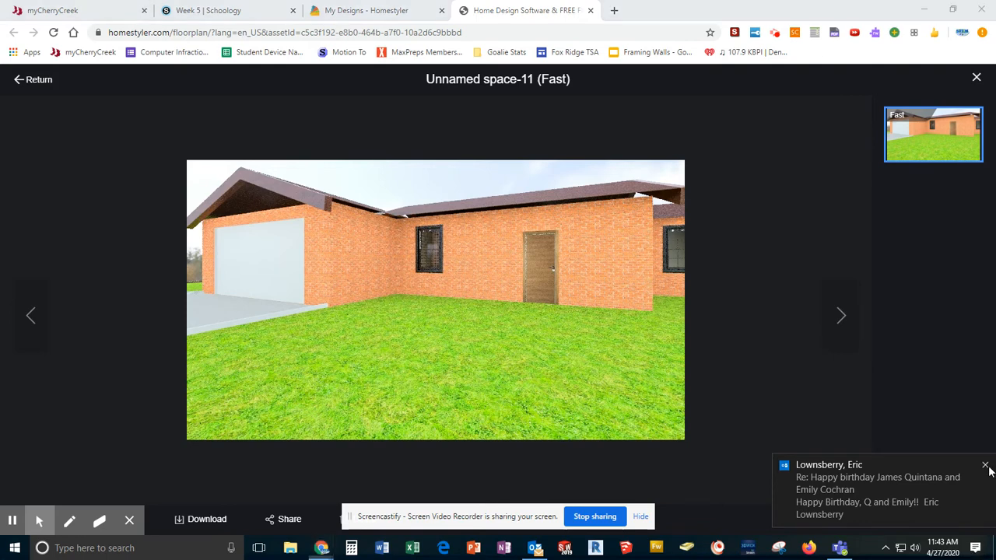
{"action": "left_click", "coordinate": [444, 288]}
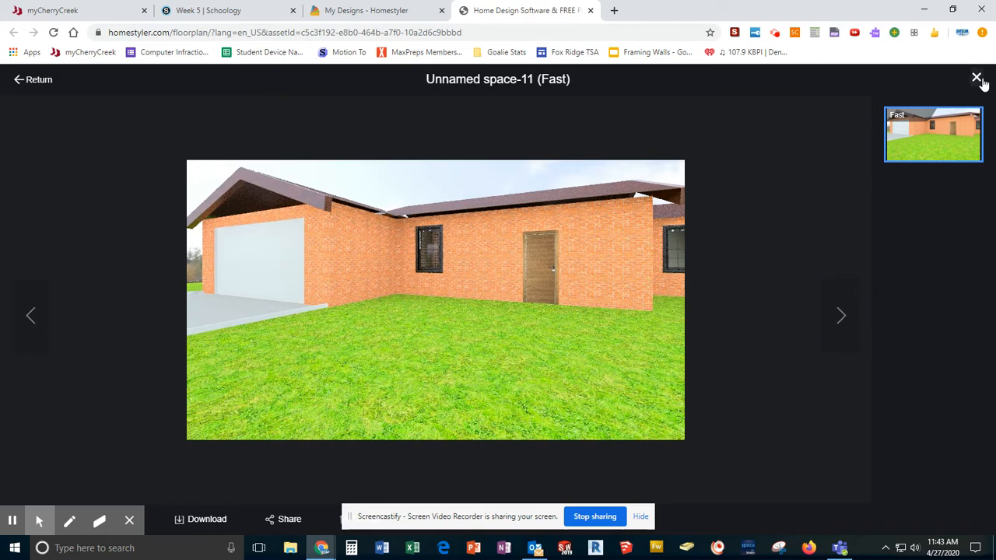
Return to the gallery and view the living room render in detail
{"action": "left_click", "coordinate": [28, 83]}
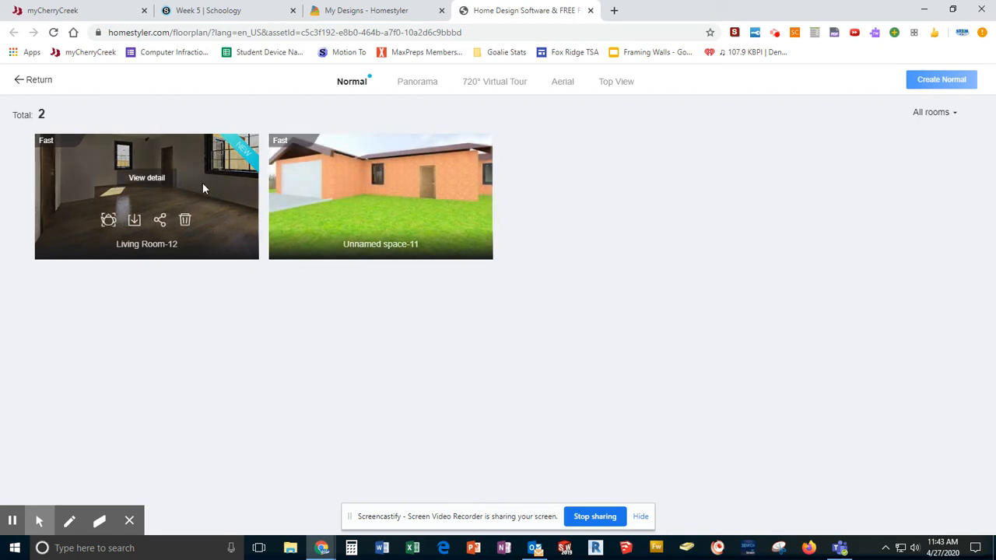
{"action": "left_click", "coordinate": [133, 180]}
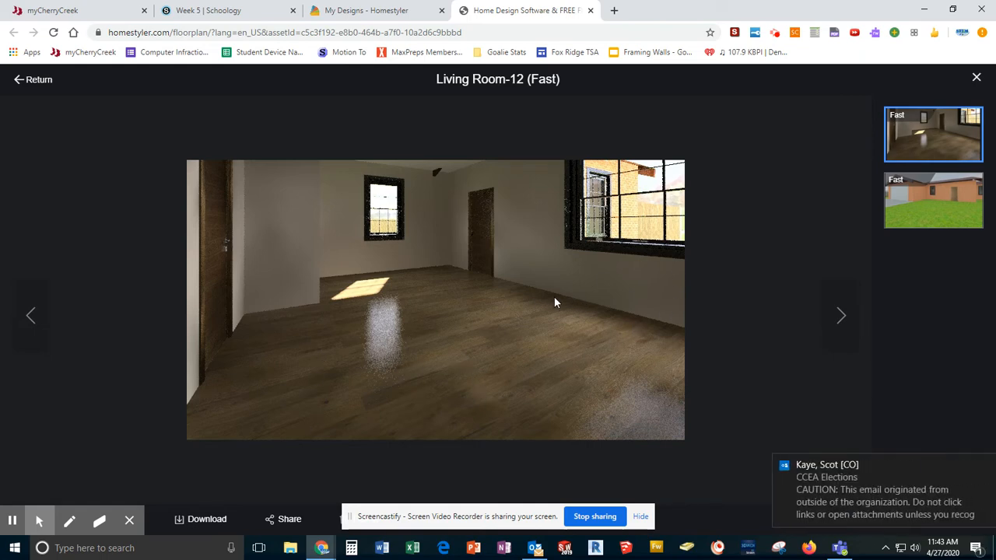
{"action": "left_click", "coordinate": [985, 464]}
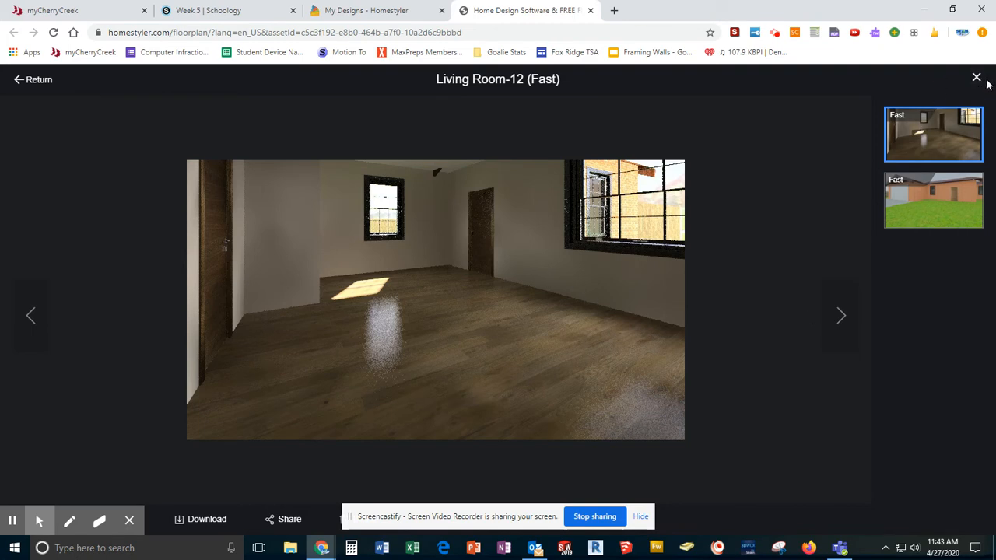
Return from the render detail to the render settings and open the Customized interior lighting editor
{"action": "left_click", "coordinate": [49, 81]}
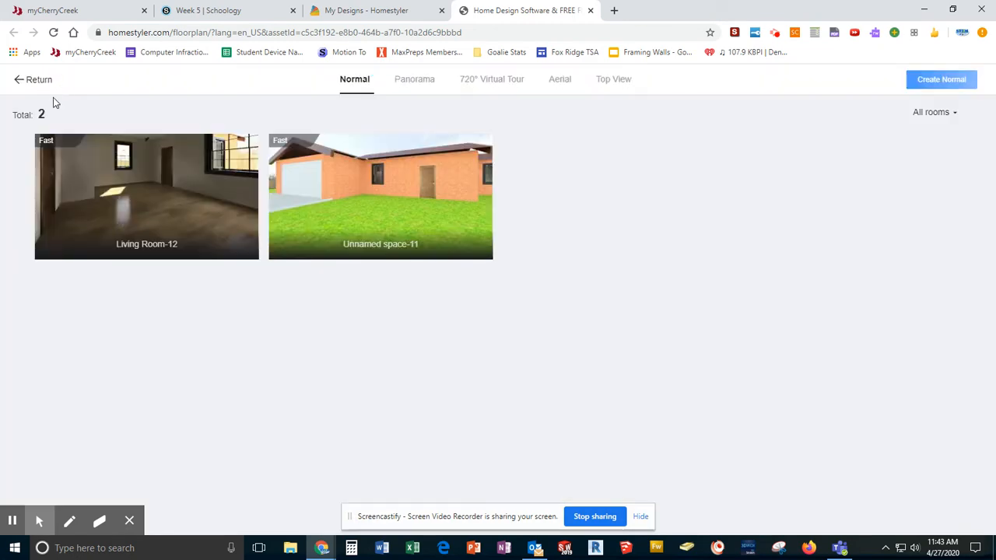
{"action": "left_click", "coordinate": [38, 80]}
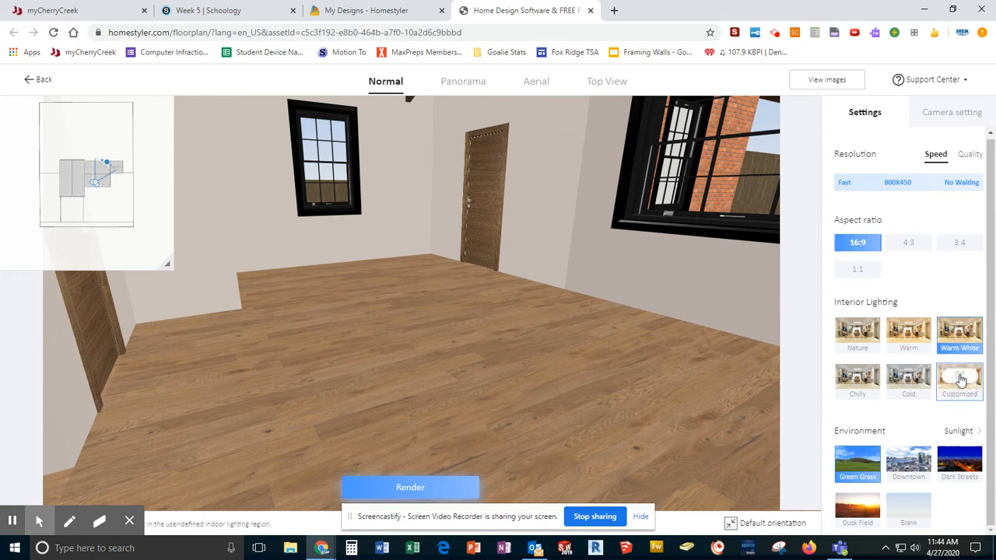
{"action": "left_click", "coordinate": [961, 378]}
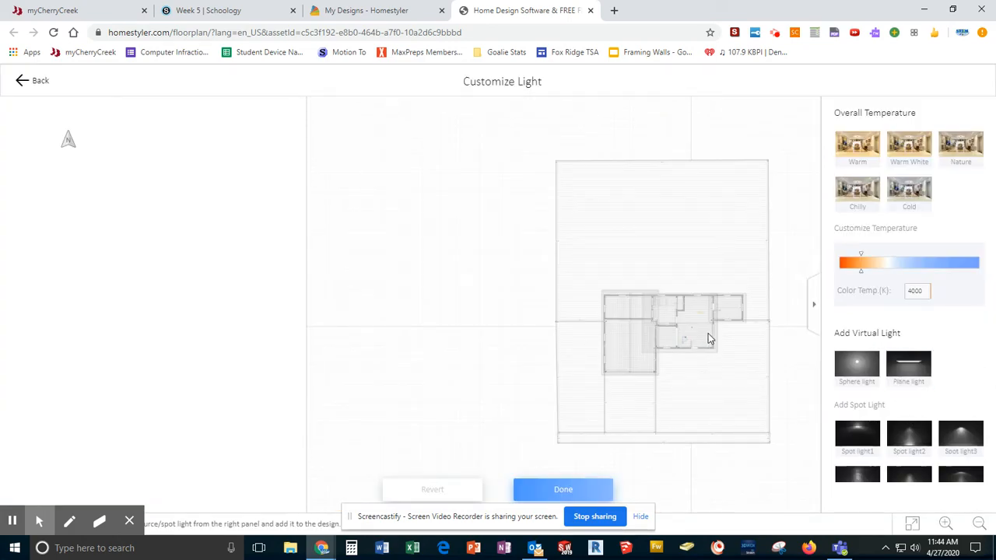
Add a plane light over the living room and stretch its length to about 4168 mm
{"action": "scroll", "coordinate": [708, 339], "scroll_direction": "up", "scroll_amount": 5}
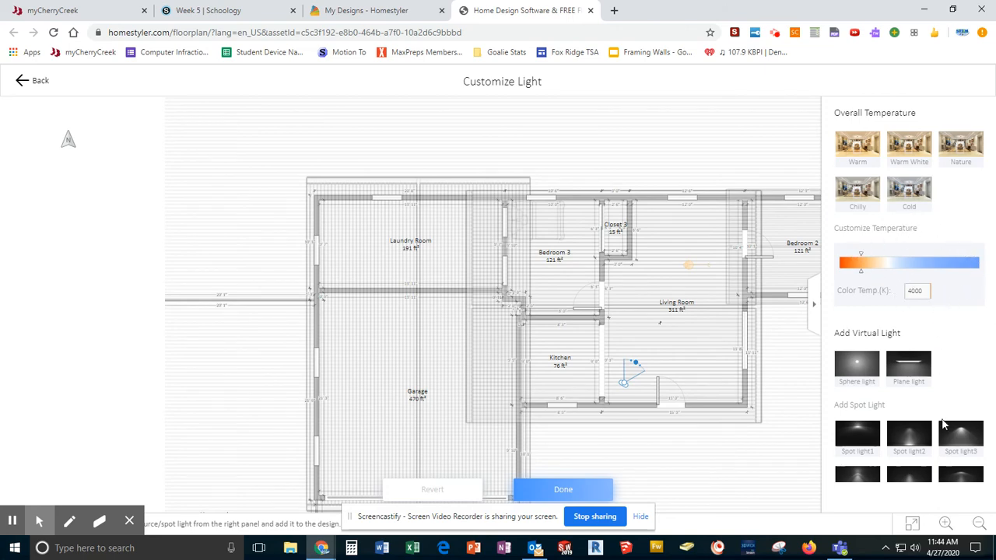
{"action": "scroll", "coordinate": [961, 441], "scroll_direction": "down", "scroll_amount": 1}
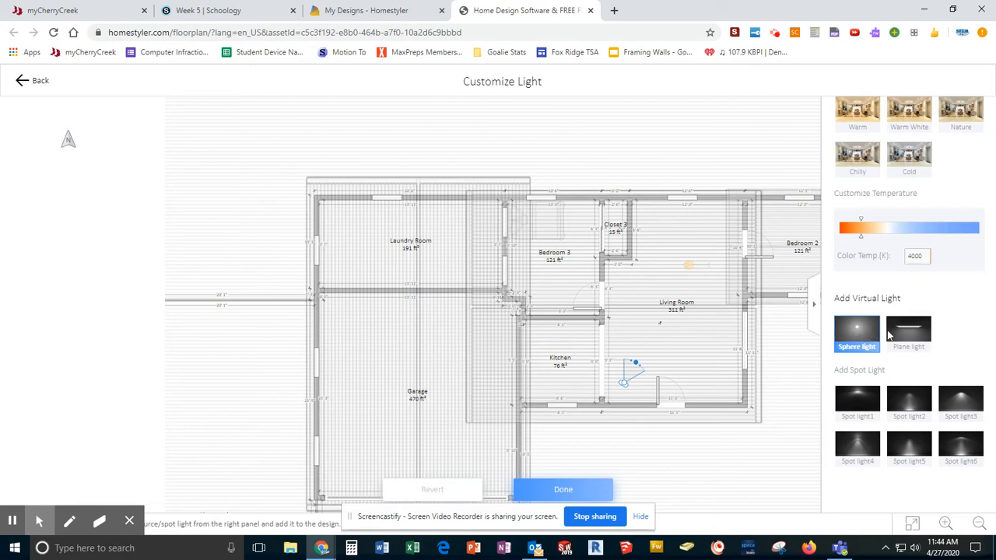
{"action": "left_click_drag", "start_coordinate": [924, 333], "coordinate": [737, 359]}
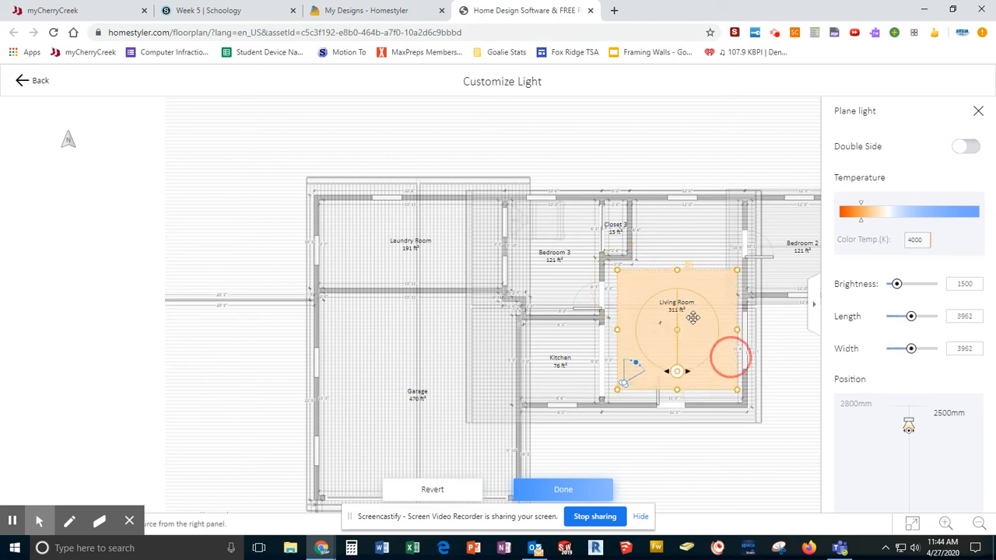
{"action": "left_click_drag", "start_coordinate": [677, 271], "coordinate": [676, 265]}
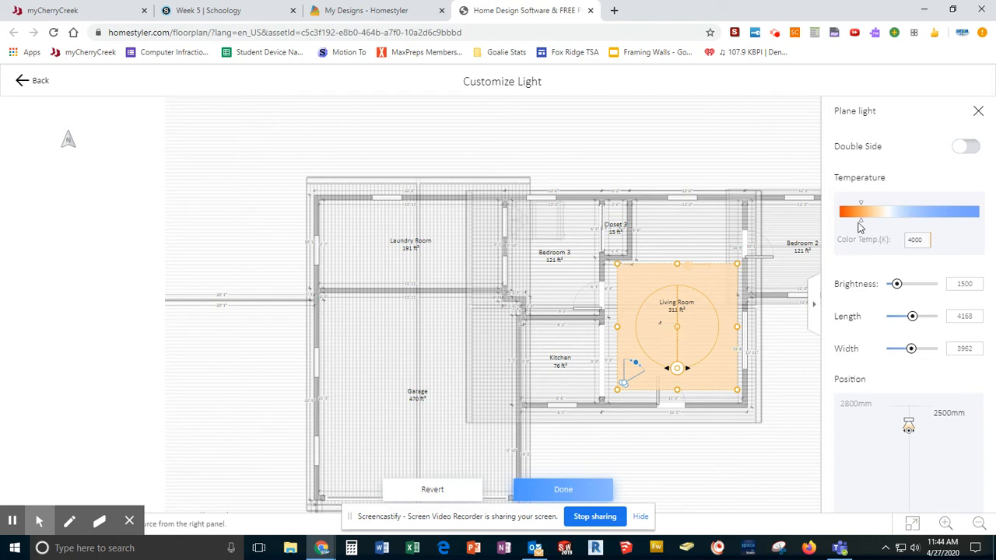
Shift the plane light's color temperature slightly cooler, set its brightness to 6200, and finish customizing the light
{"action": "left_click_drag", "start_coordinate": [862, 225], "coordinate": [873, 224]}
{"action": "left_click_drag", "start_coordinate": [899, 286], "coordinate": [933, 290]}
{"action": "scroll", "coordinate": [900, 377], "scroll_direction": "down", "scroll_amount": 2}
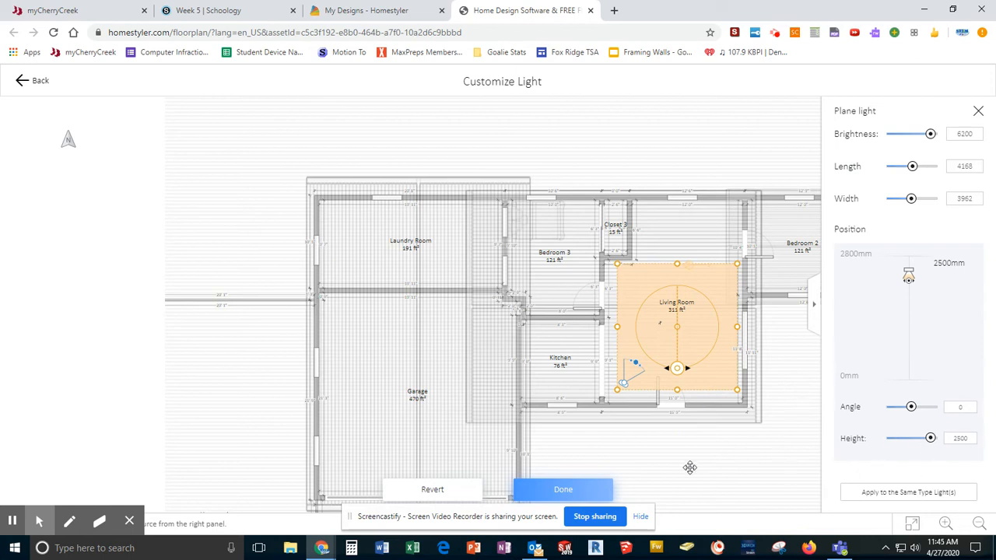
{"action": "left_click", "coordinate": [566, 488]}
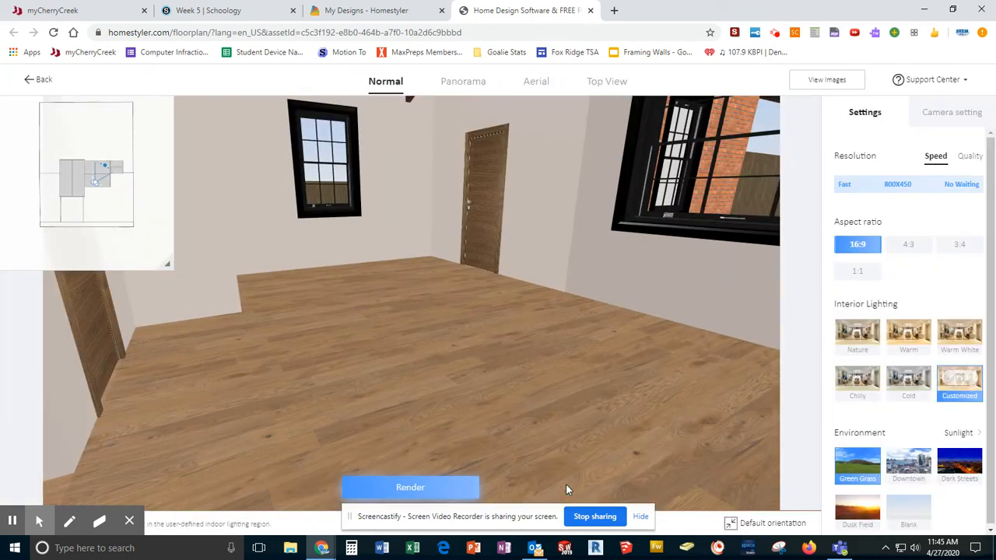
Render the living room with the customized lighting and view the new image in detail
{"action": "left_click", "coordinate": [431, 485]}
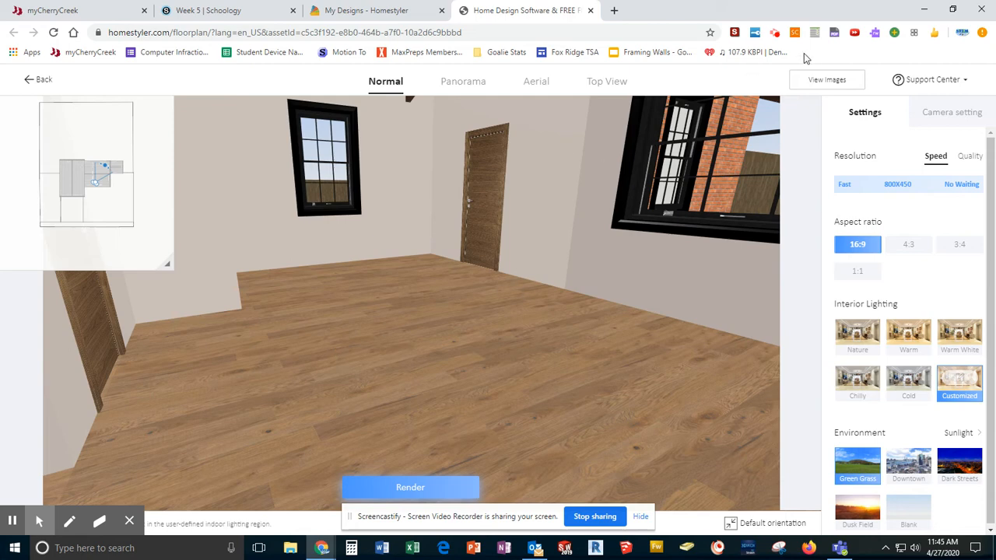
{"action": "left_click", "coordinate": [825, 78]}
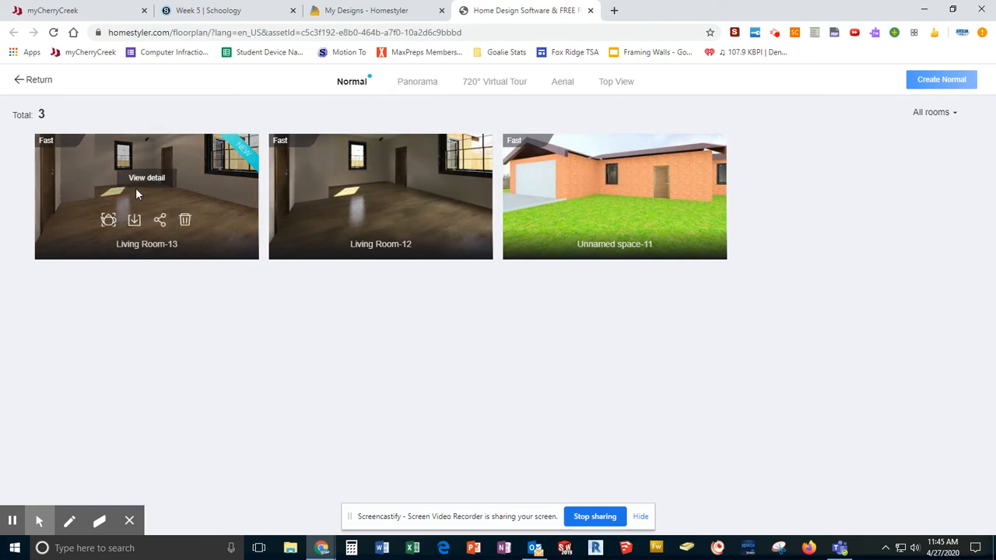
{"action": "left_click", "coordinate": [143, 175]}
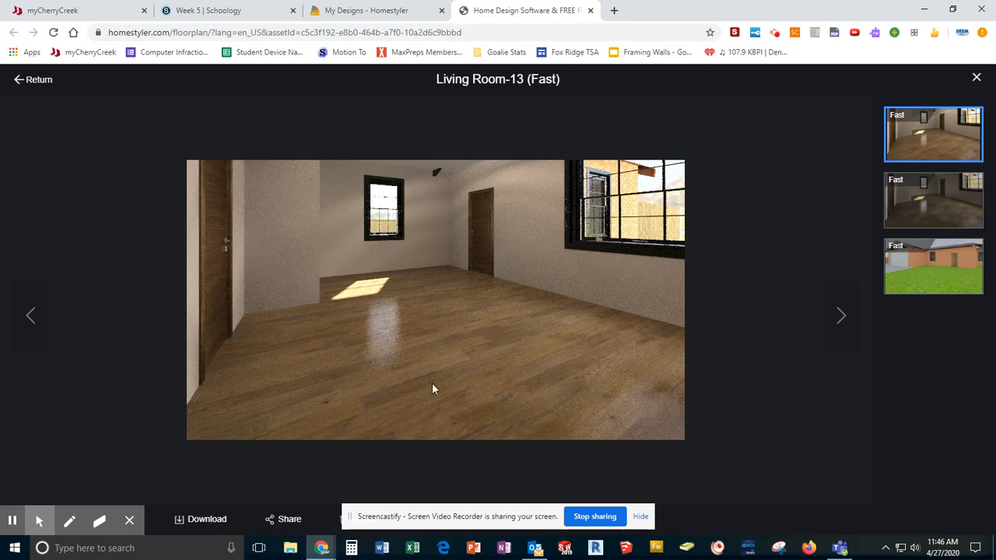
Return to the gallery and reopen the render settings from the newest living room render
{"action": "left_click", "coordinate": [41, 81]}
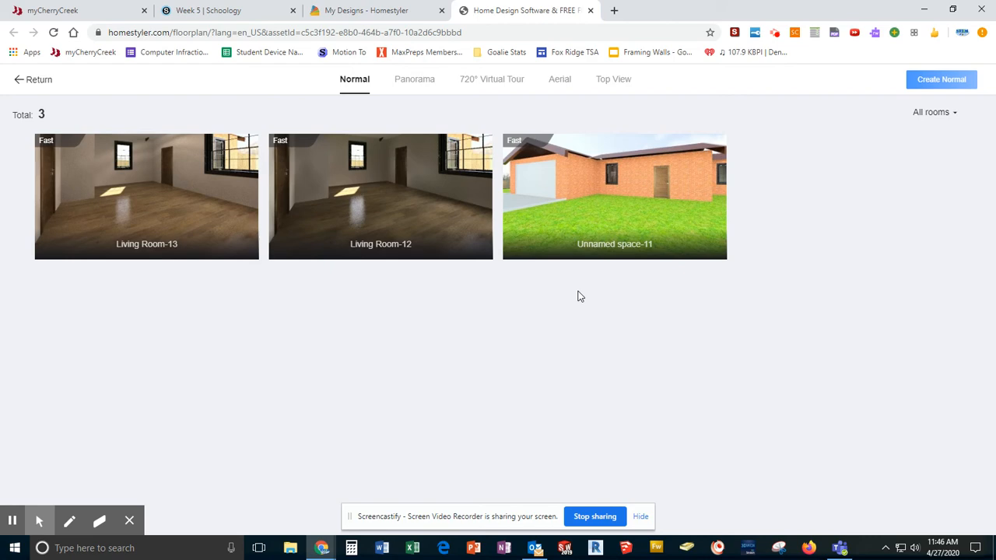
{"action": "mouse_move", "coordinate": [200, 202]}
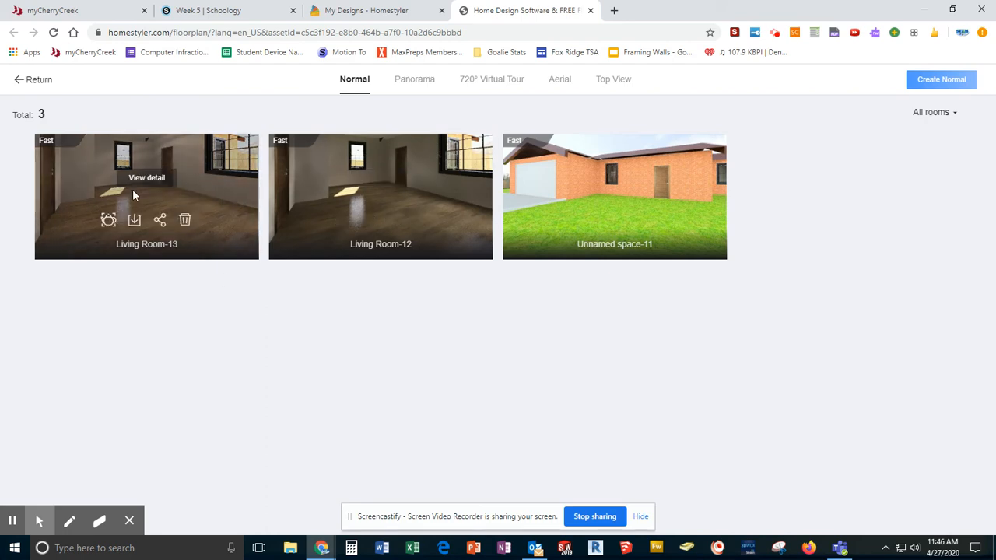
{"action": "left_click", "coordinate": [108, 221]}
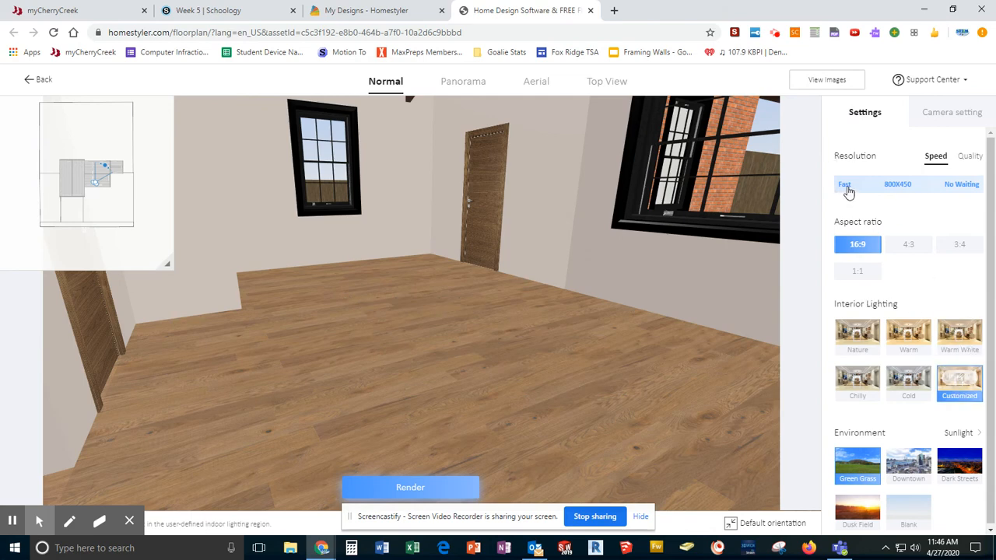
Render the living room at Standard 960X540 quality resolution and view the new image in detail
{"action": "left_click", "coordinate": [969, 158]}
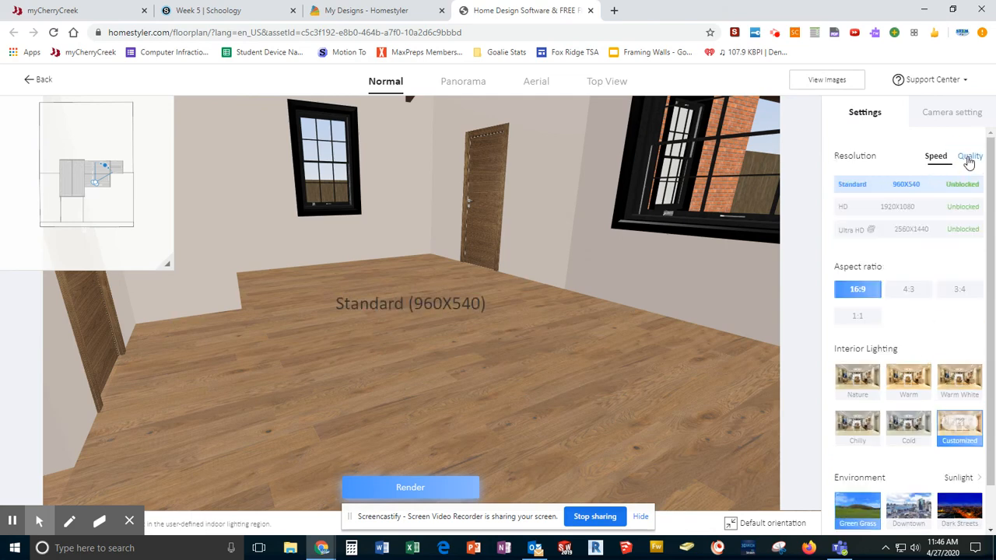
{"action": "left_click", "coordinate": [852, 210]}
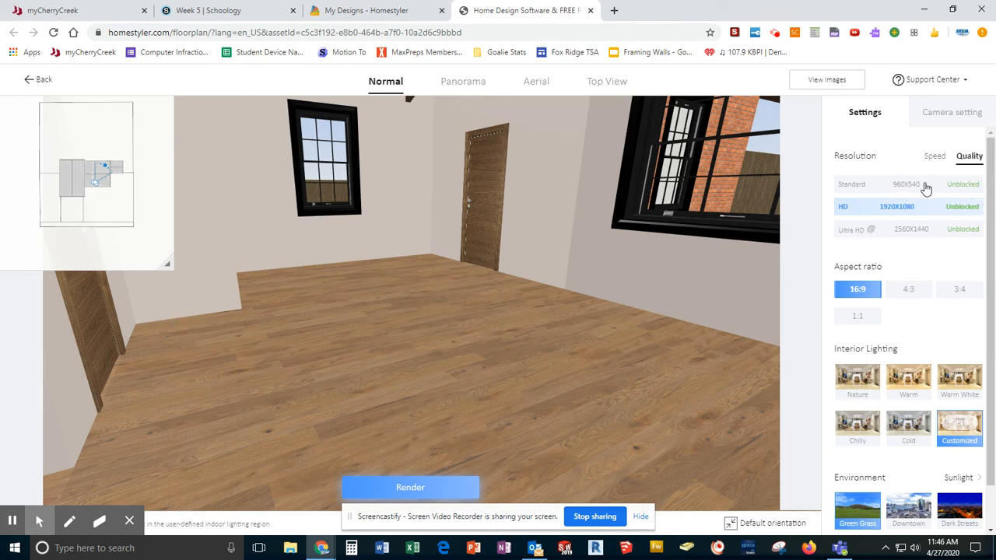
{"action": "left_click", "coordinate": [860, 186]}
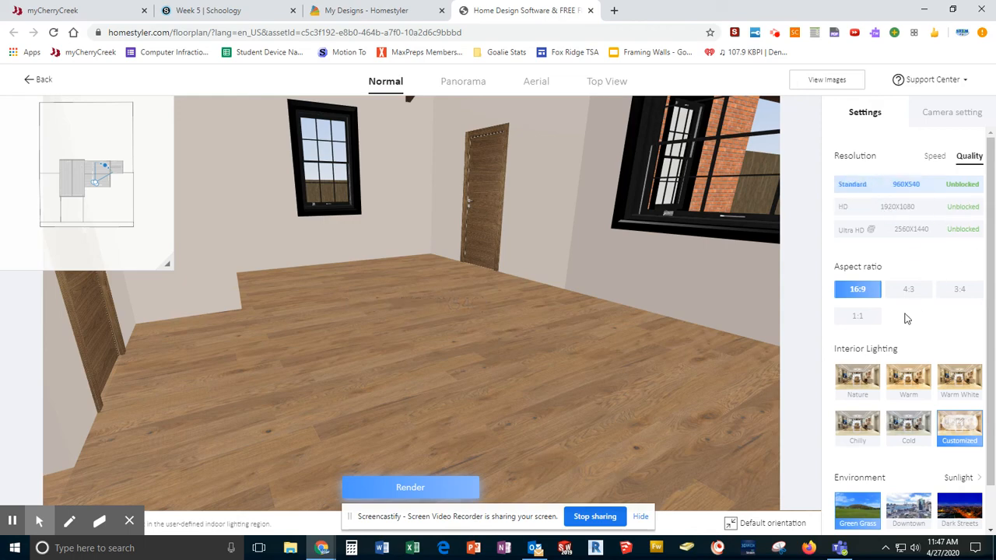
{"action": "left_click", "coordinate": [410, 488]}
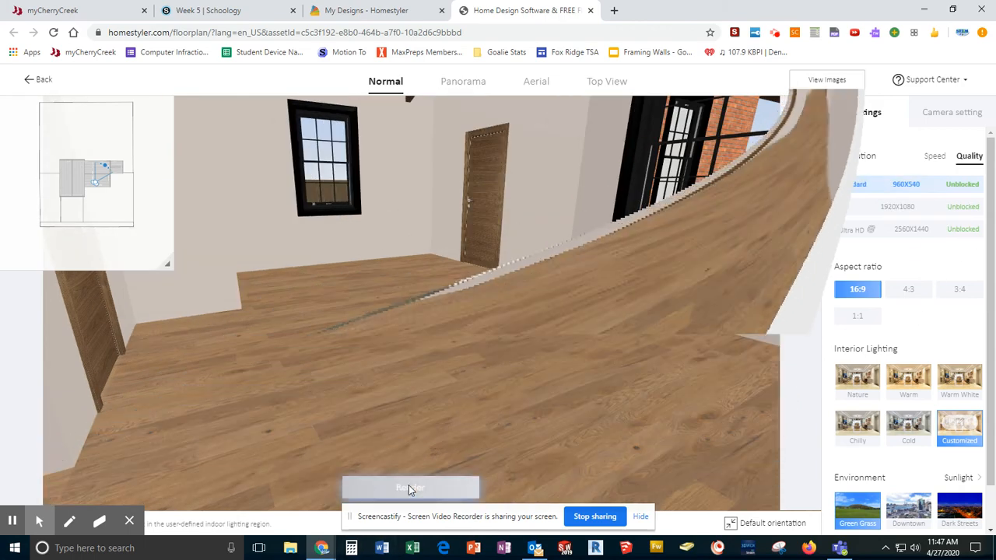
{"action": "left_click", "coordinate": [828, 80]}
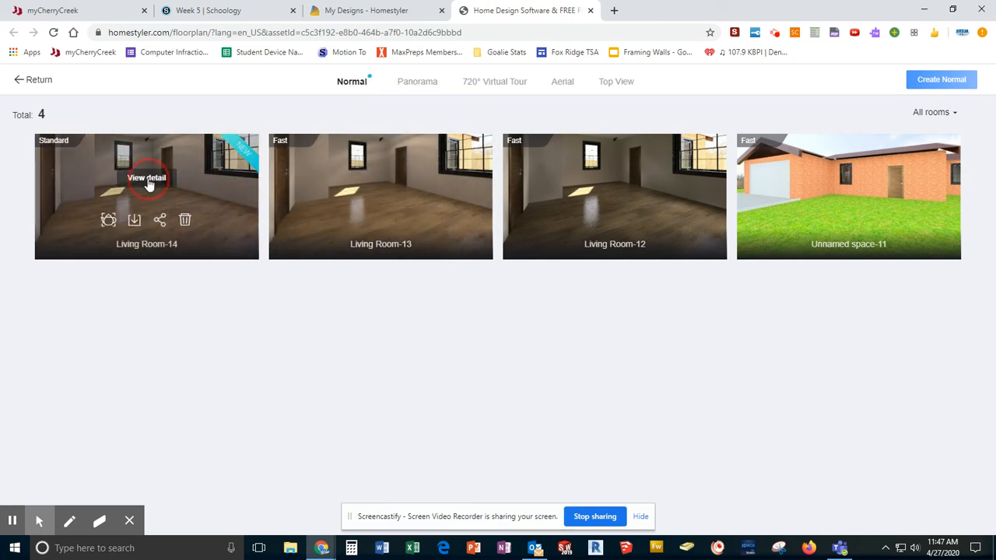
{"action": "left_click", "coordinate": [148, 178]}
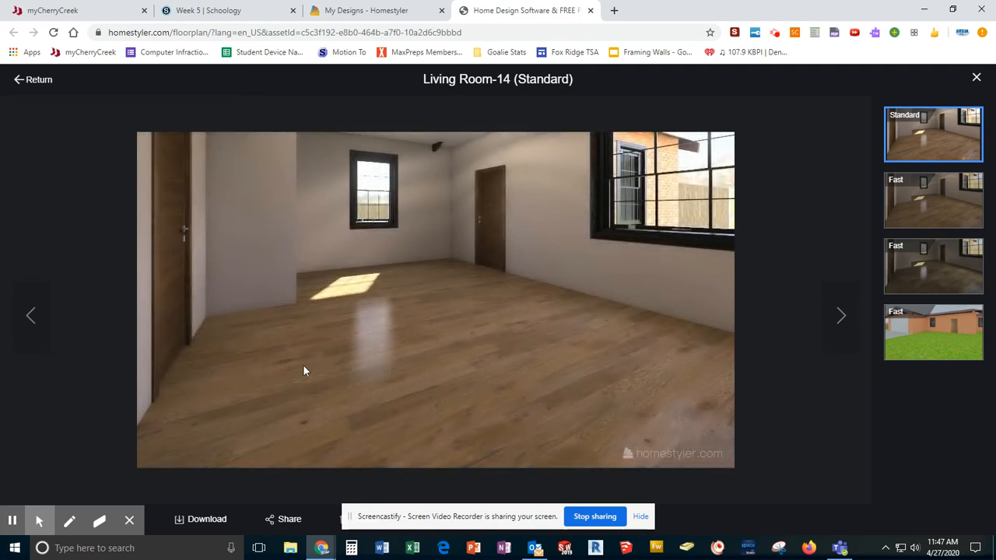